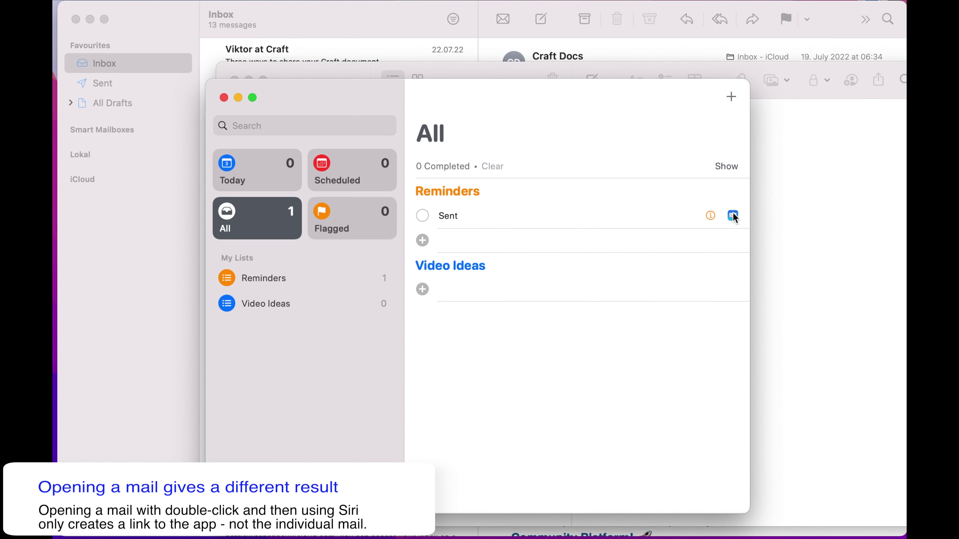
Step: Dismiss the Siri reminder popup and go back to the 'Three ways to share your Craft document' email
left_click(733, 215)
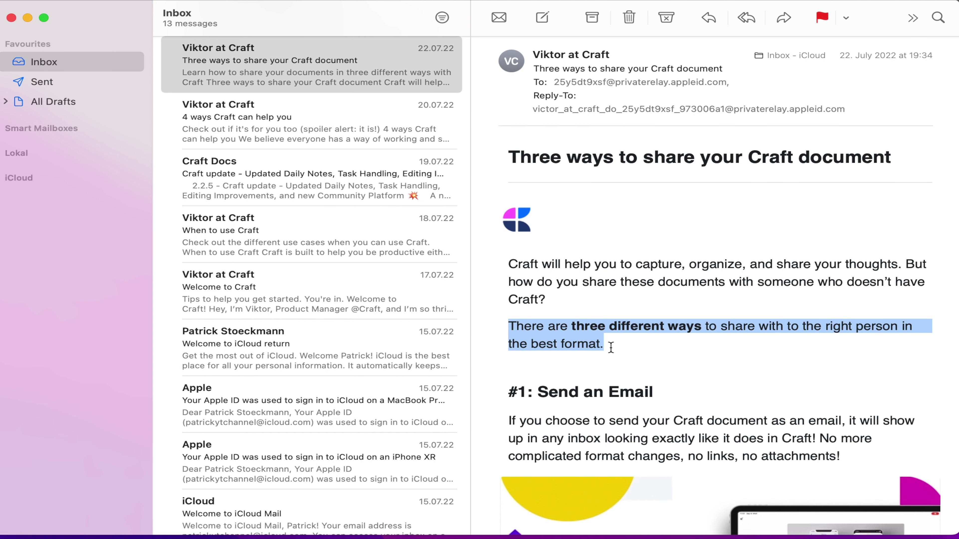
Step: Share the three-ways sentence to Reminders as a new reminder and to Notes as a new note
right_click(583, 339)
mouse_move(622, 427)
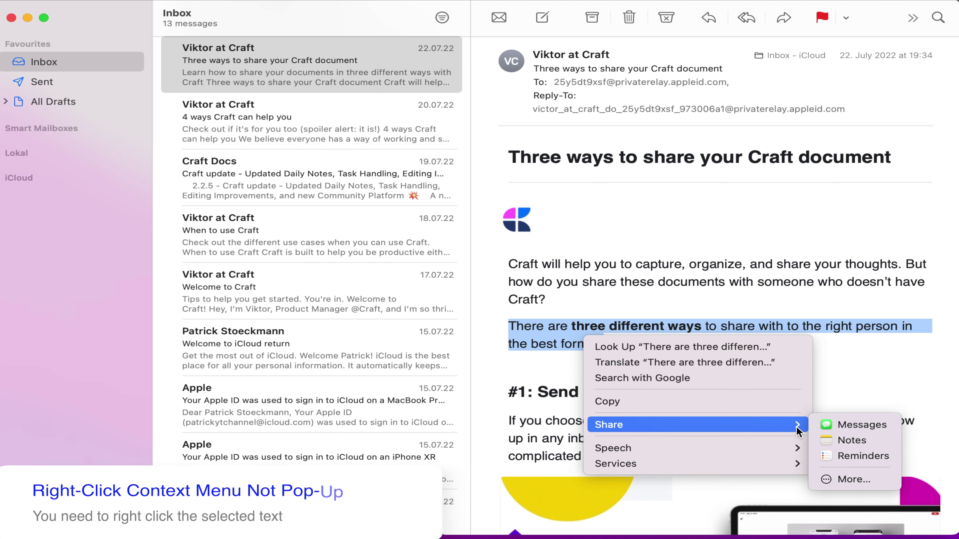
left_click(857, 456)
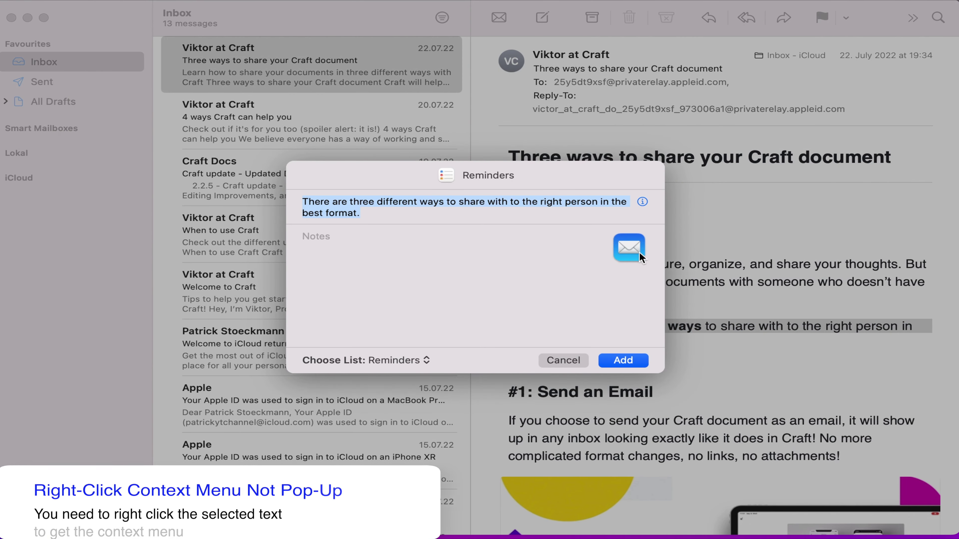
left_click(624, 365)
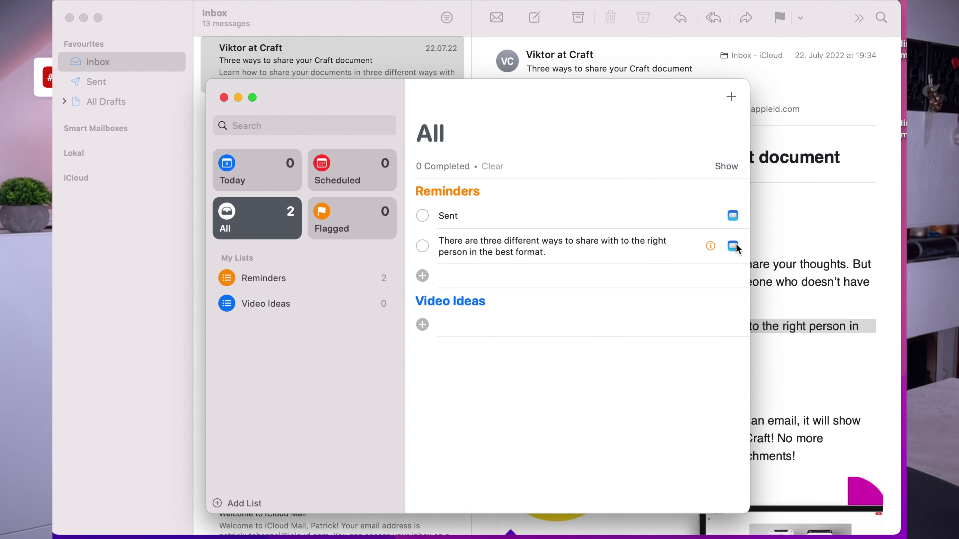
left_click(733, 246)
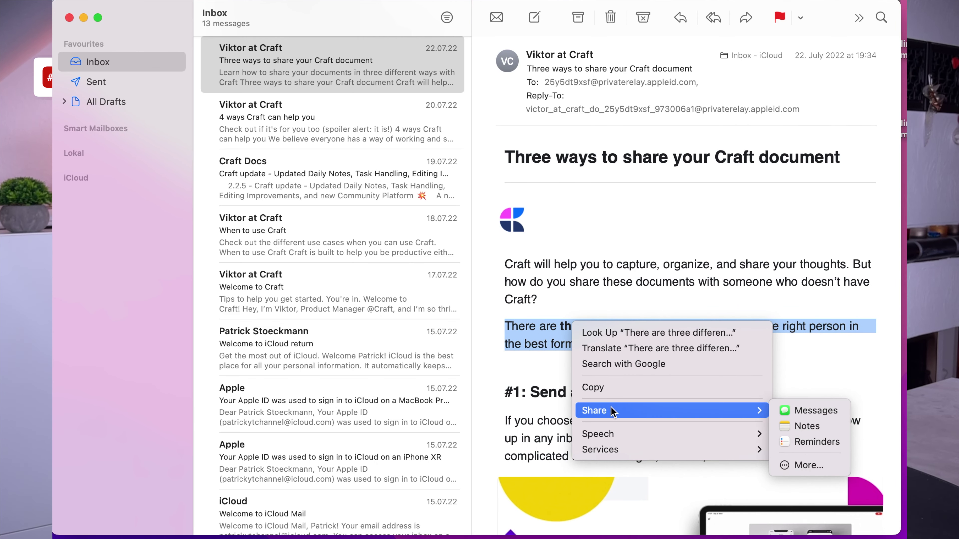
left_click(807, 427)
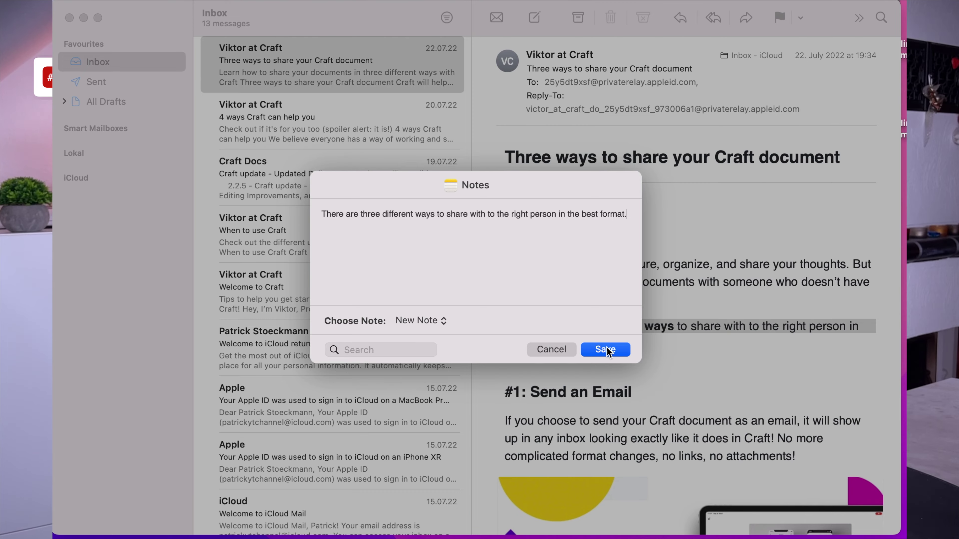
left_click(606, 349)
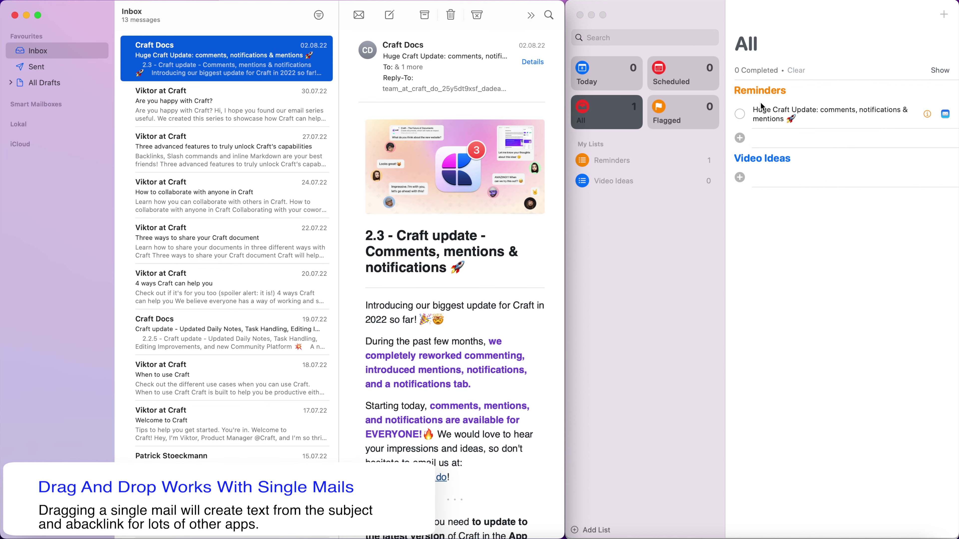
Step: Reopen the Huge Craft Update email from its reminder and note links, then from a Craft block
left_click(944, 117)
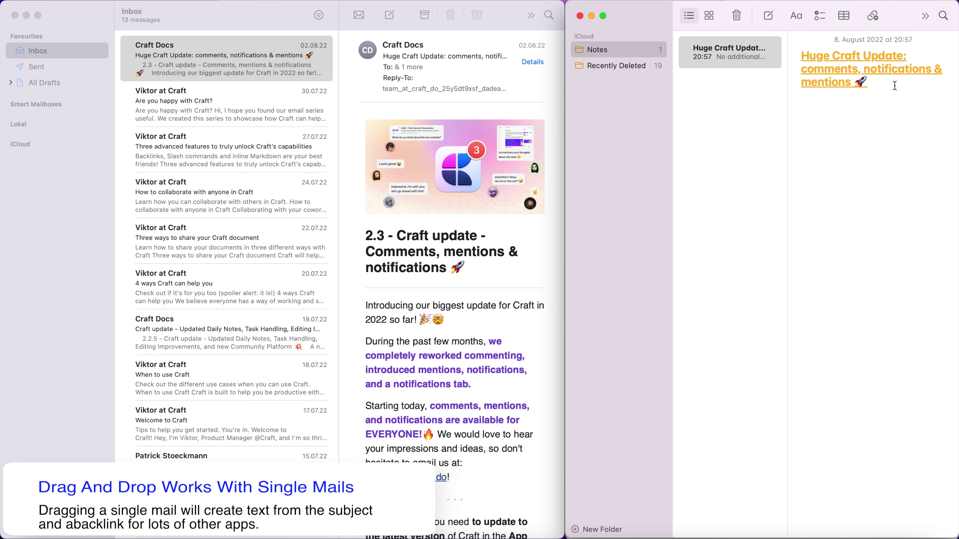
left_click(893, 78)
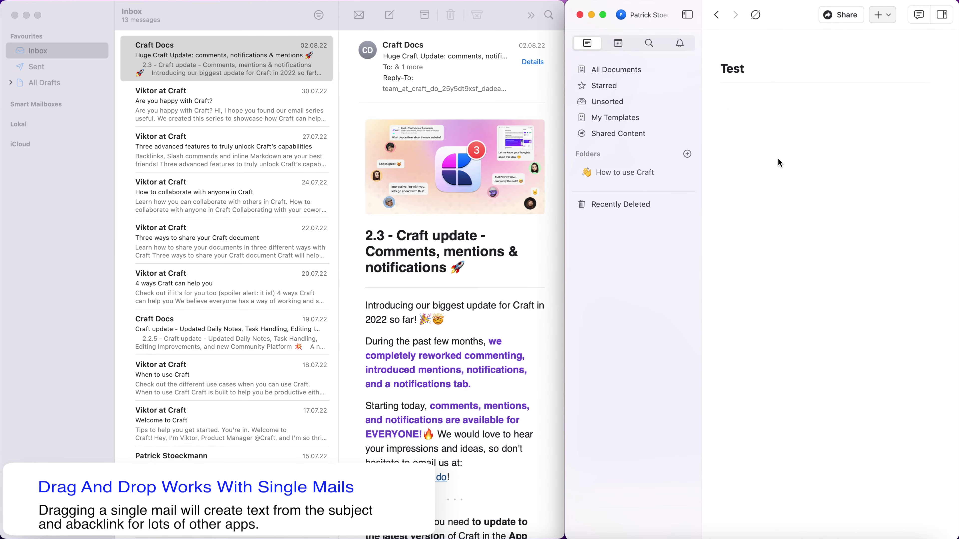
left_click_drag(780, 162, 778, 126)
left_click(783, 129)
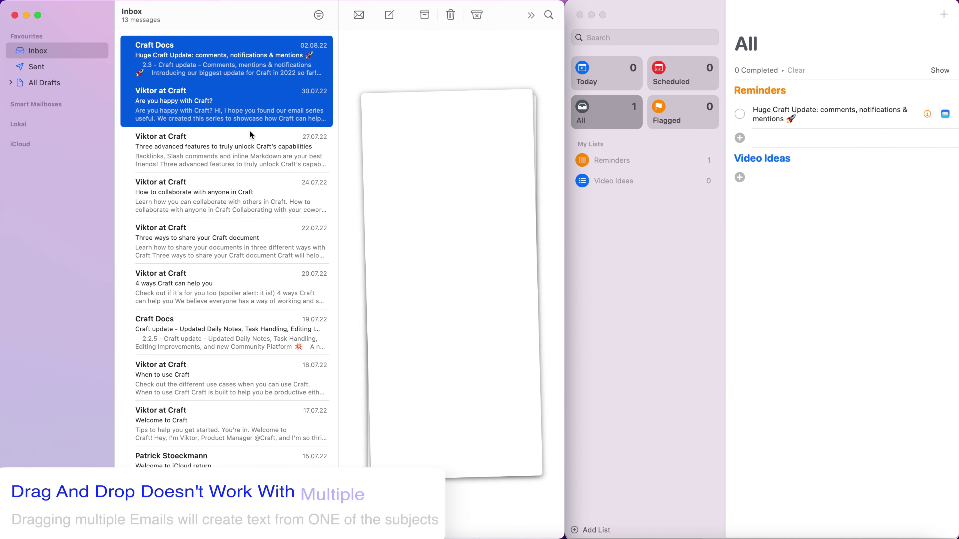
Step: Select four emails and drop them together onto the Reminders lists
left_click(250, 149, "super")
left_click(248, 180, "super")
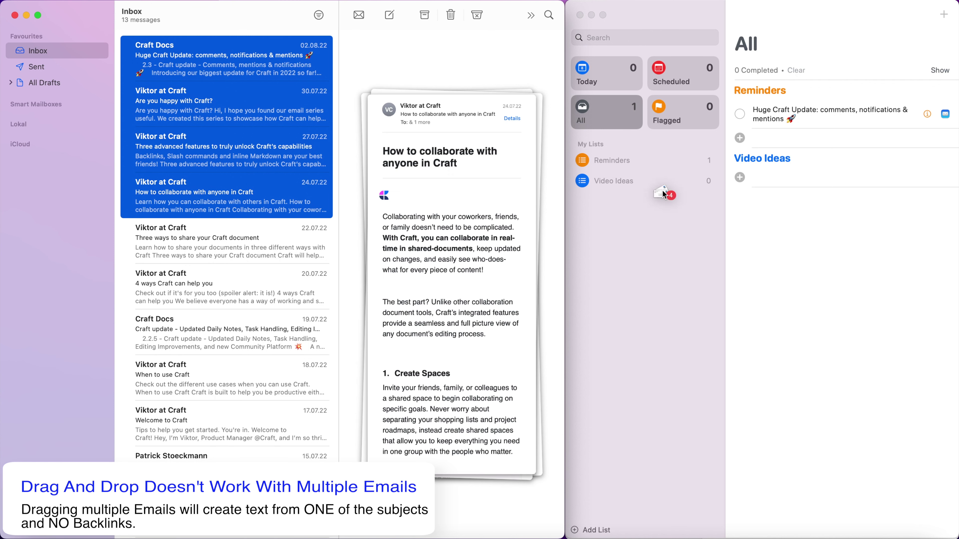
left_click_drag(748, 181, 756, 155)
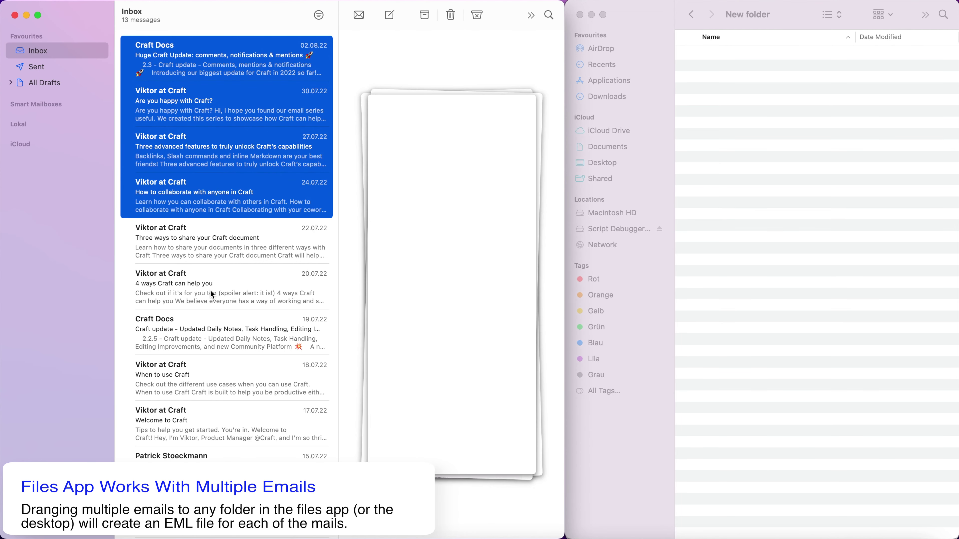
Step: Export the selected group of emails as separate EML files into New folder
left_click(186, 287, "super")
left_click_drag(187, 289, 759, 162)
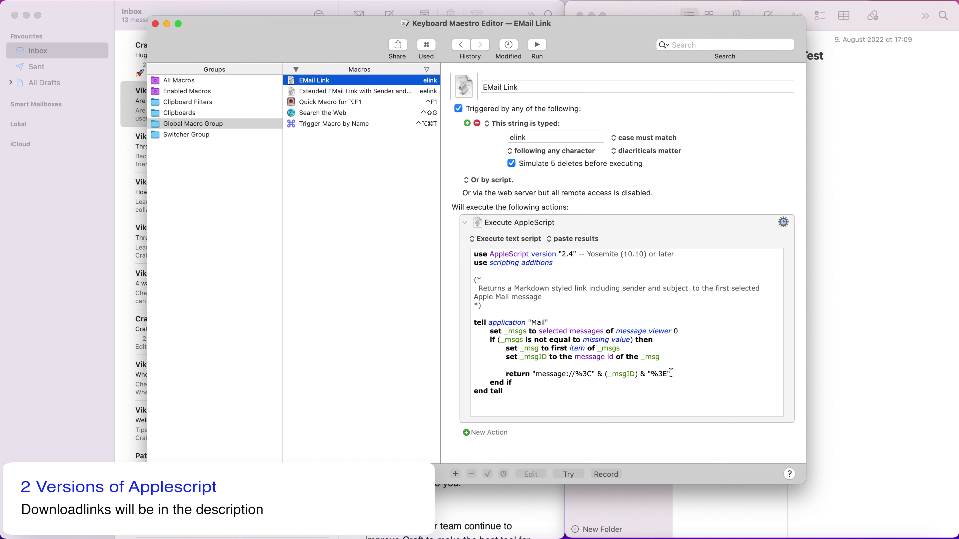
Step: View the 'Extended EMail Link with Sender and Subject (Markdown)' macro and its AppleScript
left_click(372, 95)
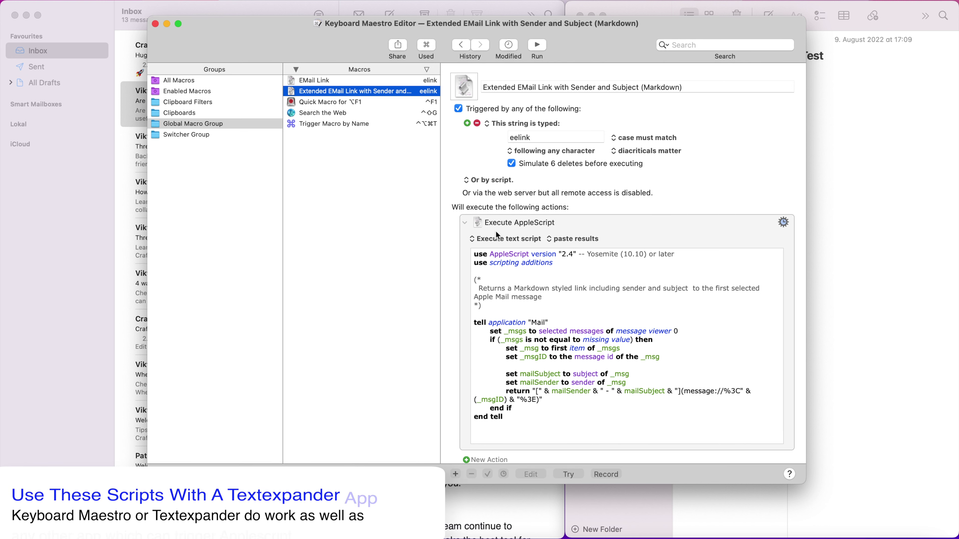
Step: Insert a message link to 'Are you happy with Craft?' into the Test note, then type the eelink trigger
left_click(158, 27)
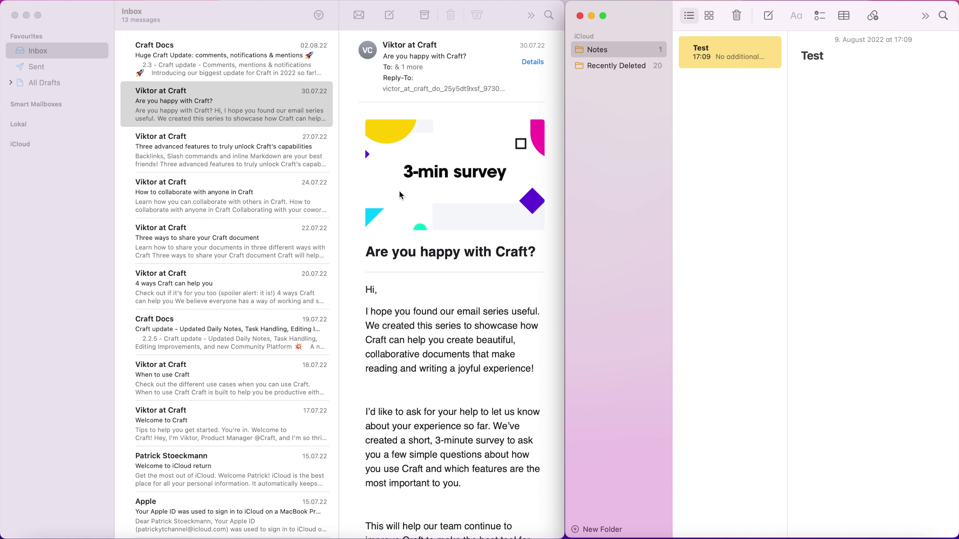
left_click(224, 101)
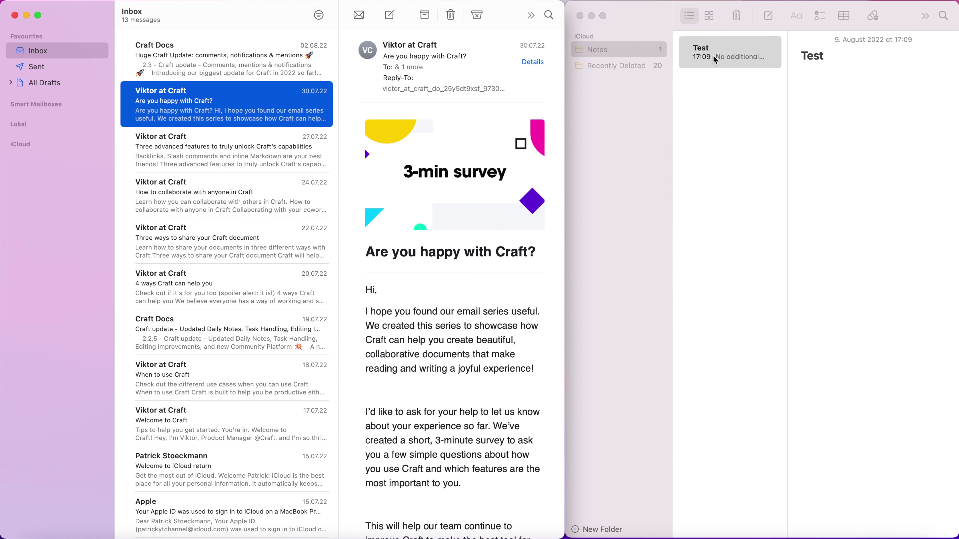
left_click(780, 219)
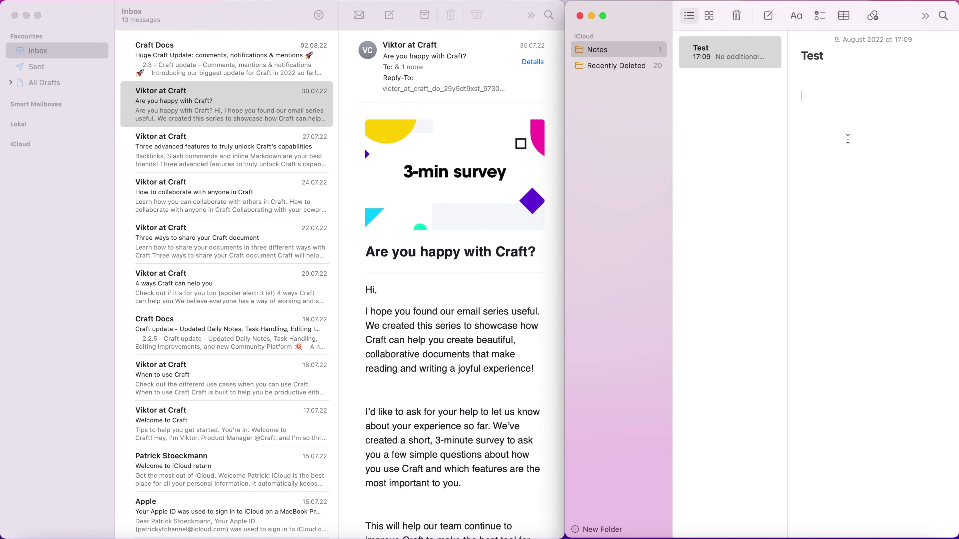
type("abc")
key("BackSpace")
key("BackSpace")
key("BackSpace")
key("super+v")
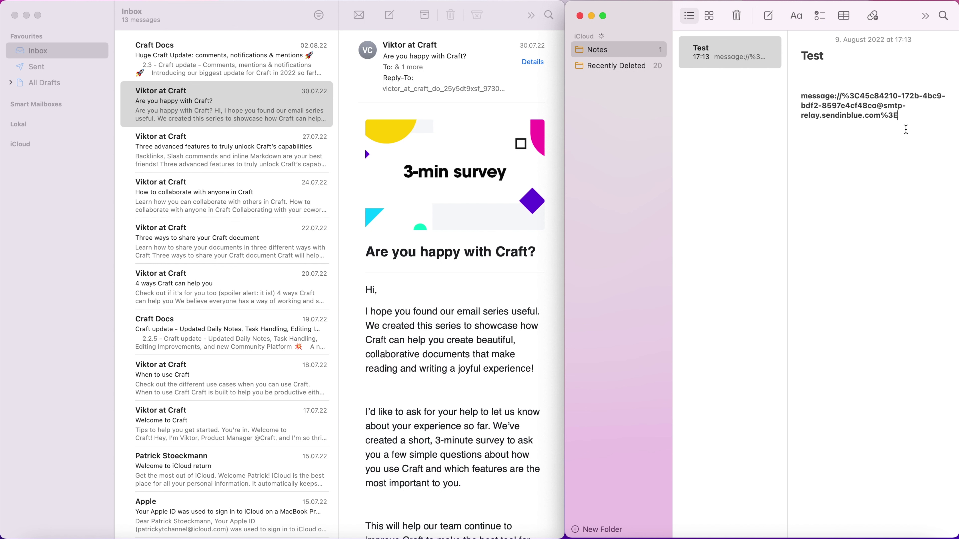
key("Return")
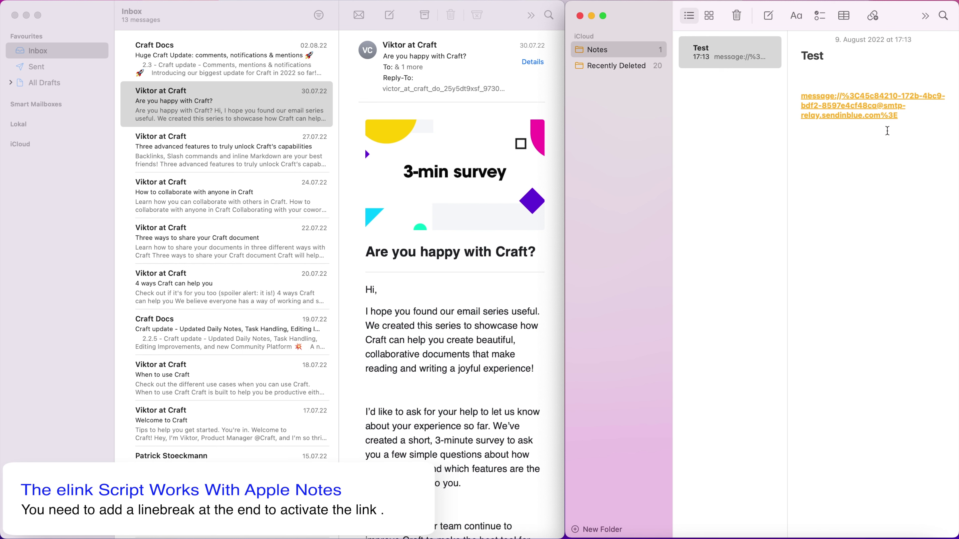
key("Return")
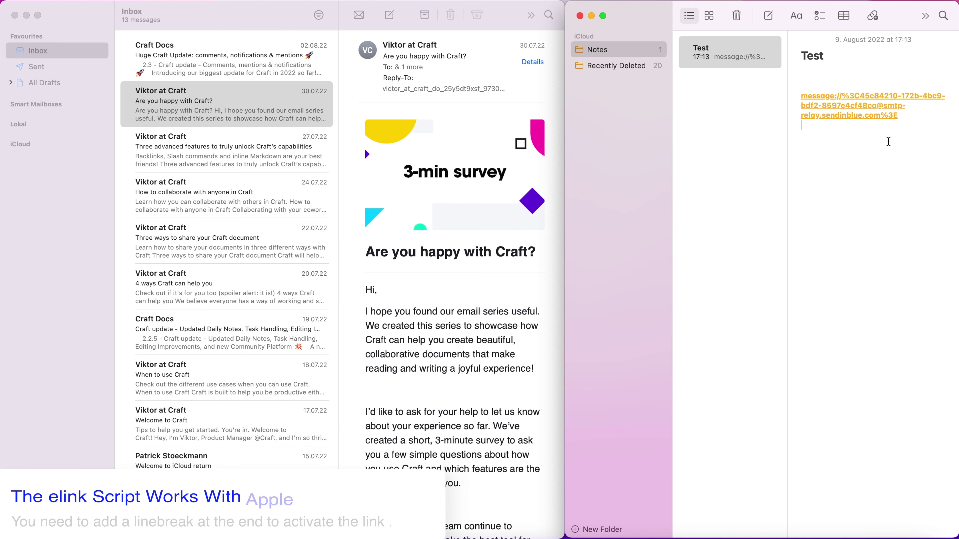
type("eelibnk")
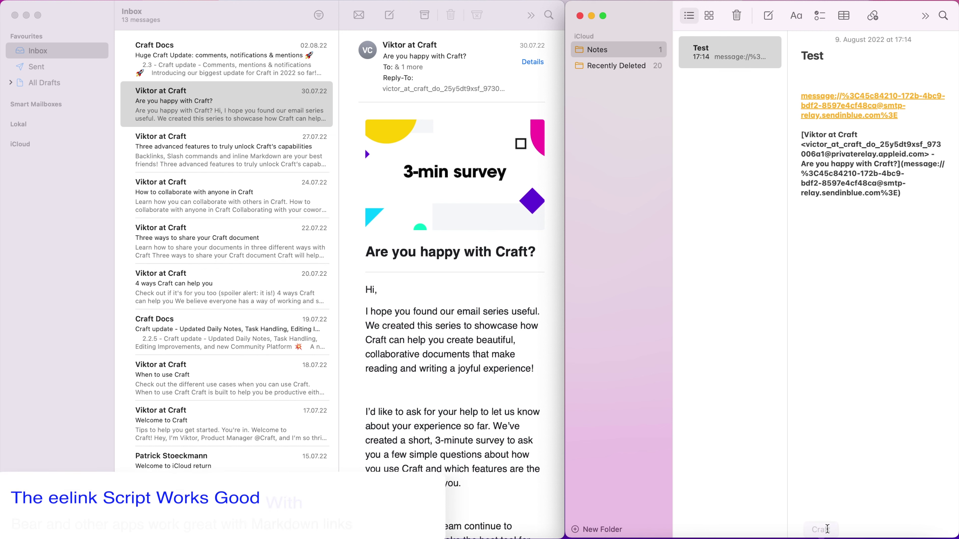
Step: Clear the Bear note and run the eelink macro to insert the email's Markdown link
left_click(850, 536)
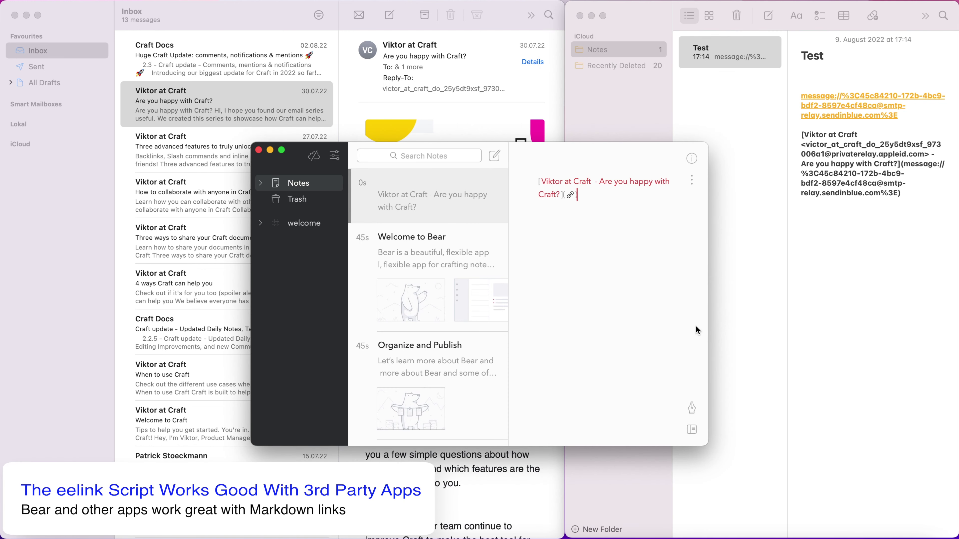
key("super+a")
key("BackSpace")
type("eelink")
Step: Remove the email address from the link title, then test that the link opens the email
left_click(628, 222)
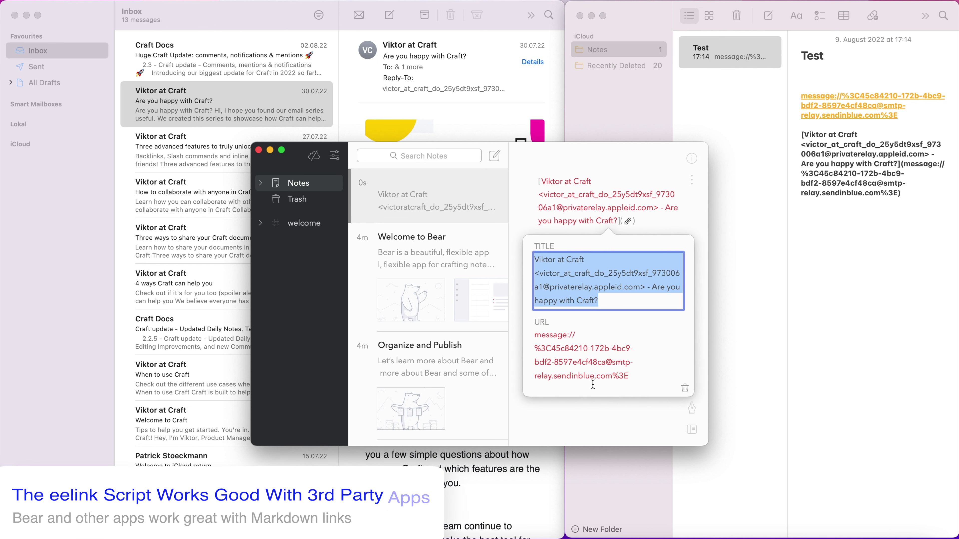
left_click(653, 221)
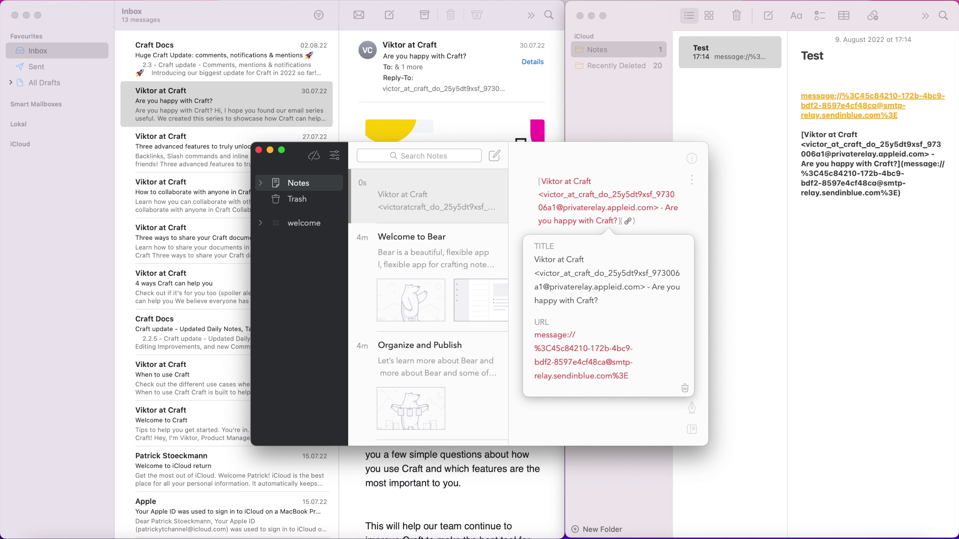
left_click_drag(539, 194, 661, 207)
key("BackSpace")
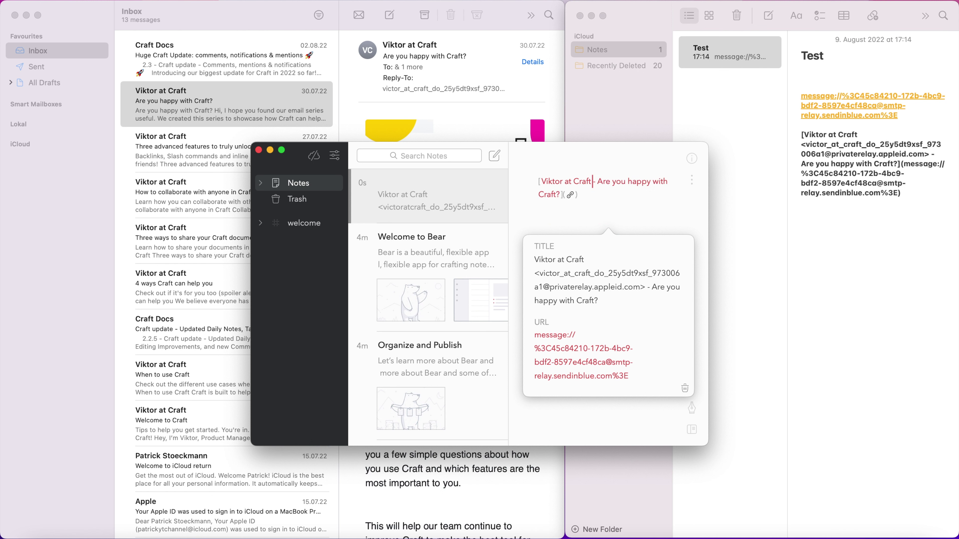
left_click(633, 207)
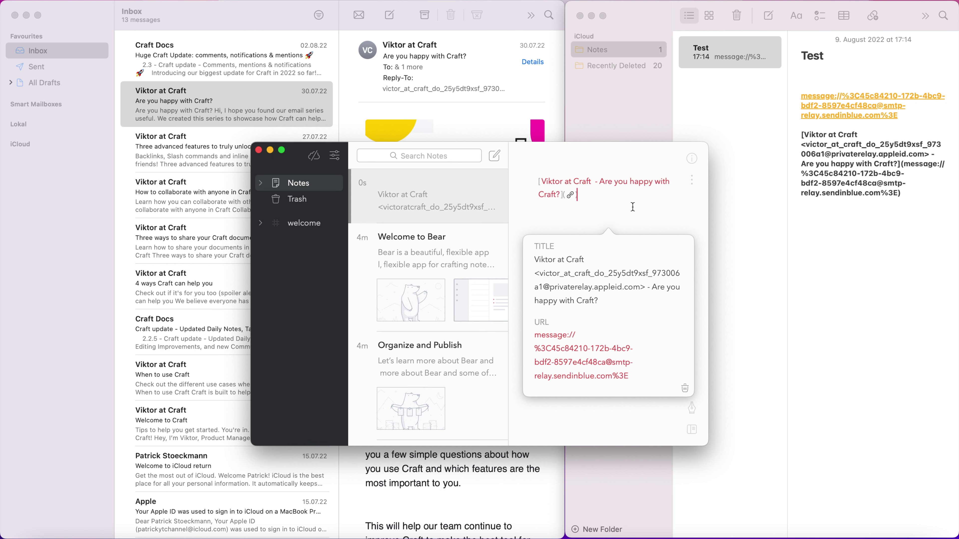
left_click(620, 182)
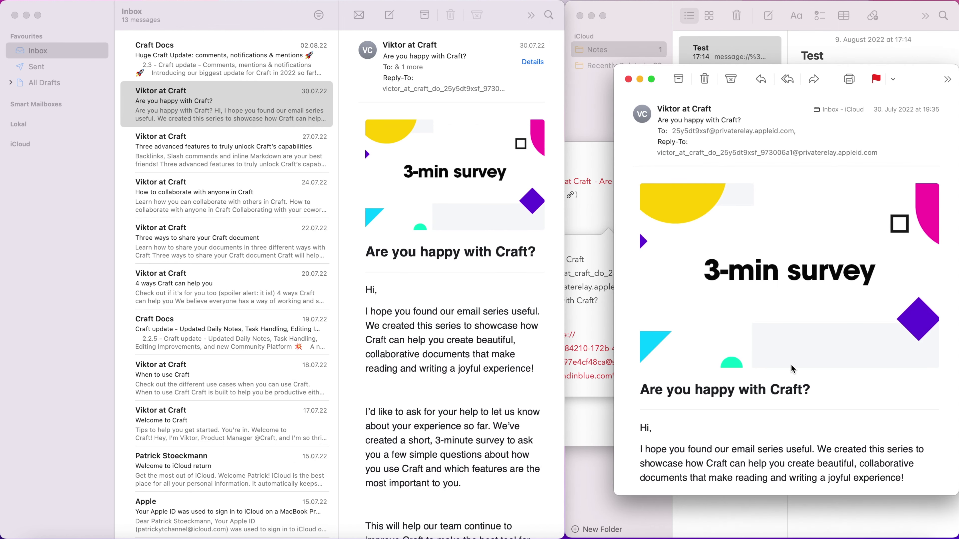
Step: Replace the Test note's old message links with 'Check out Craft' and make it a link
left_click(629, 79)
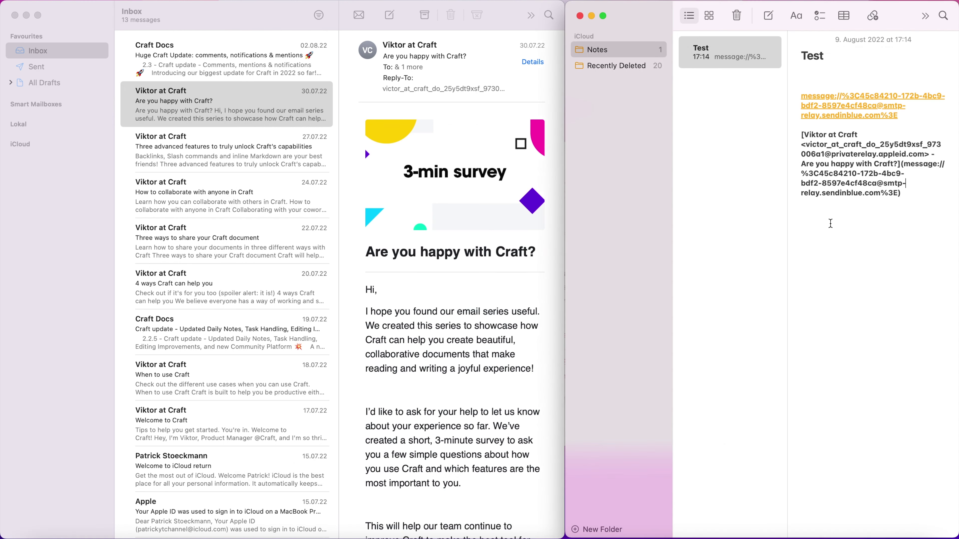
left_click_drag(913, 204, 802, 134)
key("super+k")
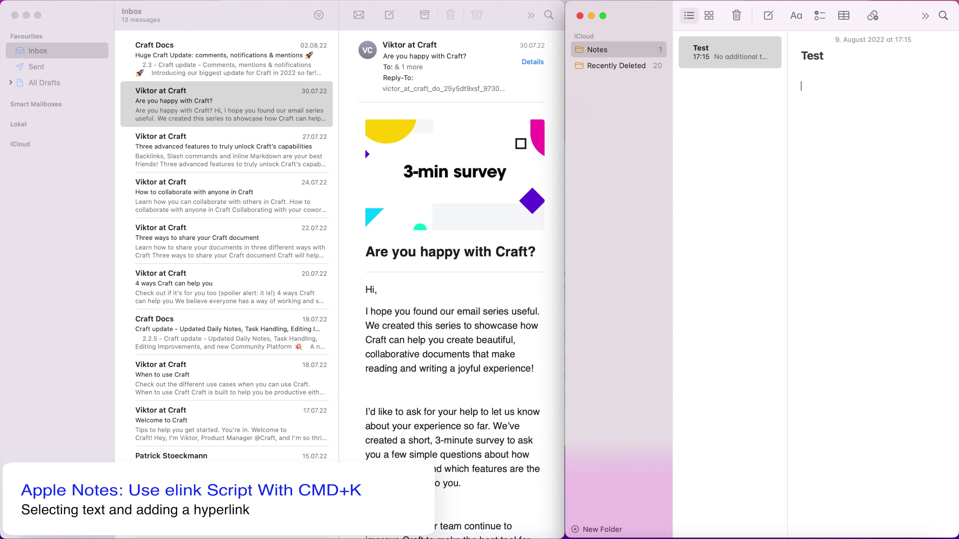
type("Check out Craft")
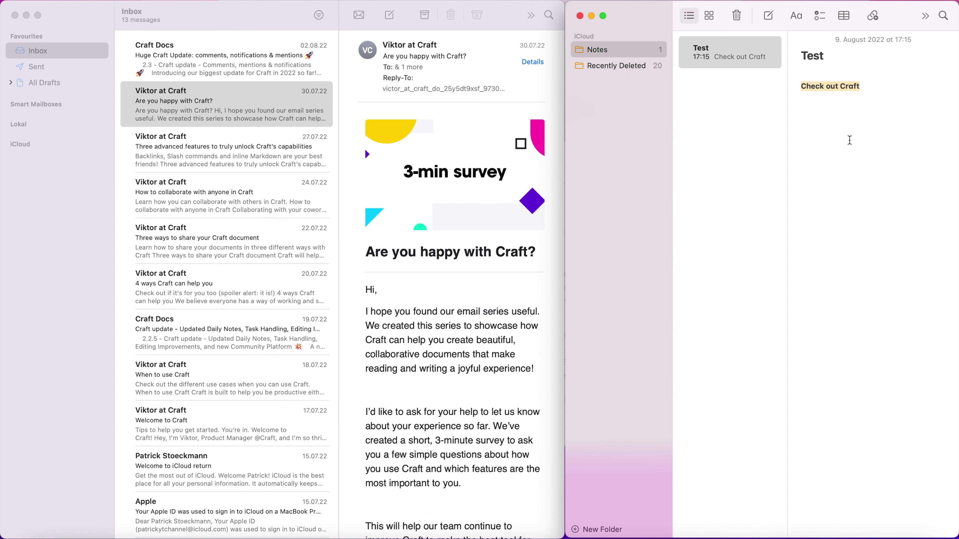
key("super+k")
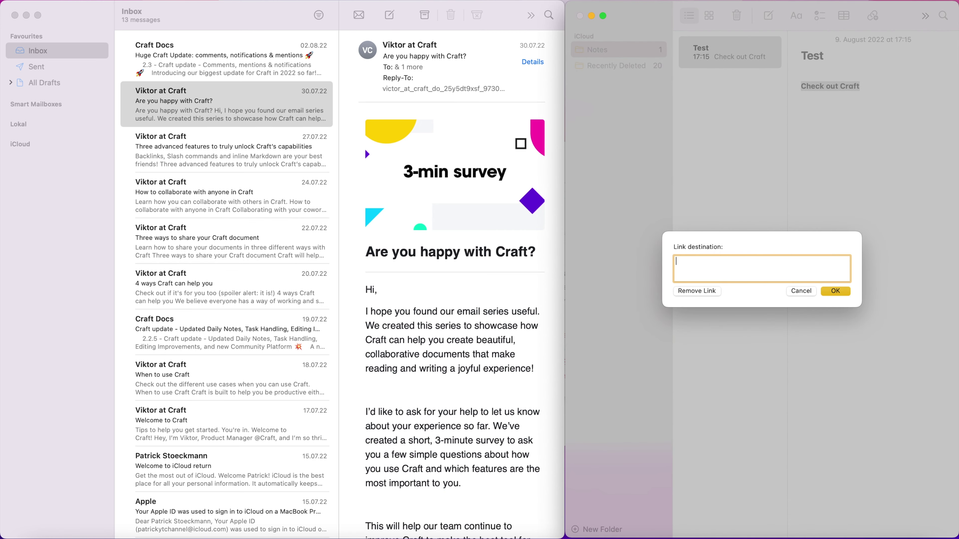
left_click(835, 292)
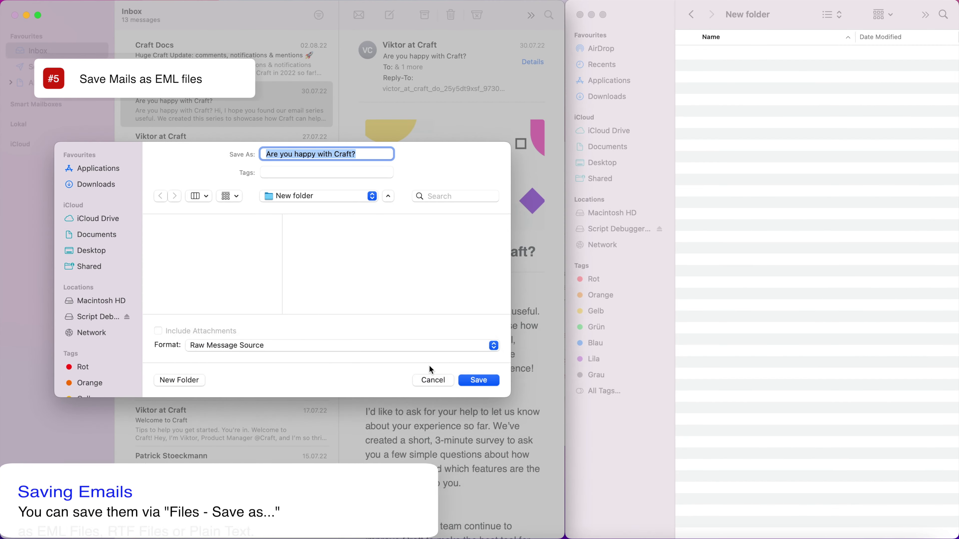
Step: Save 'Are you happy with Craft?' as Raw Message Source in New folder and inspect it in TextEdit
left_click(478, 380)
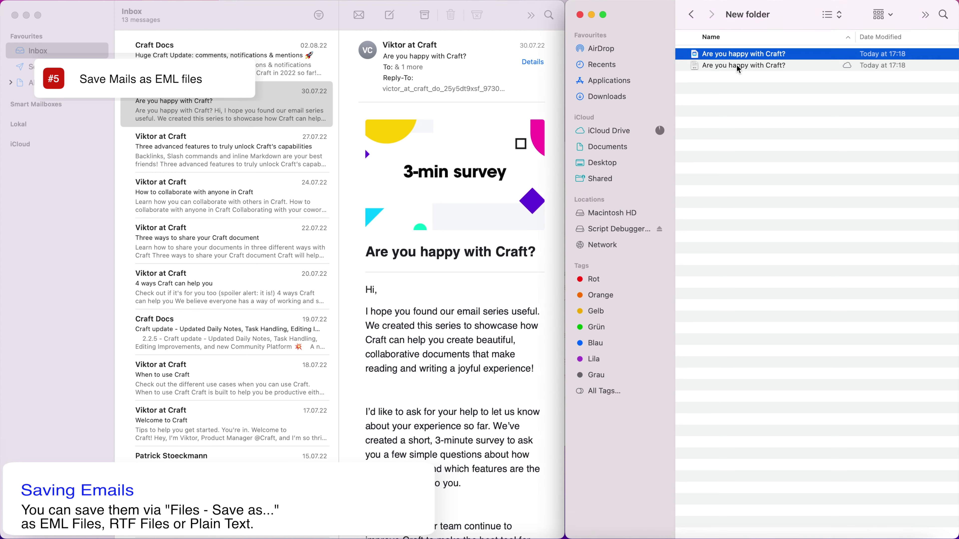
double_click(736, 66)
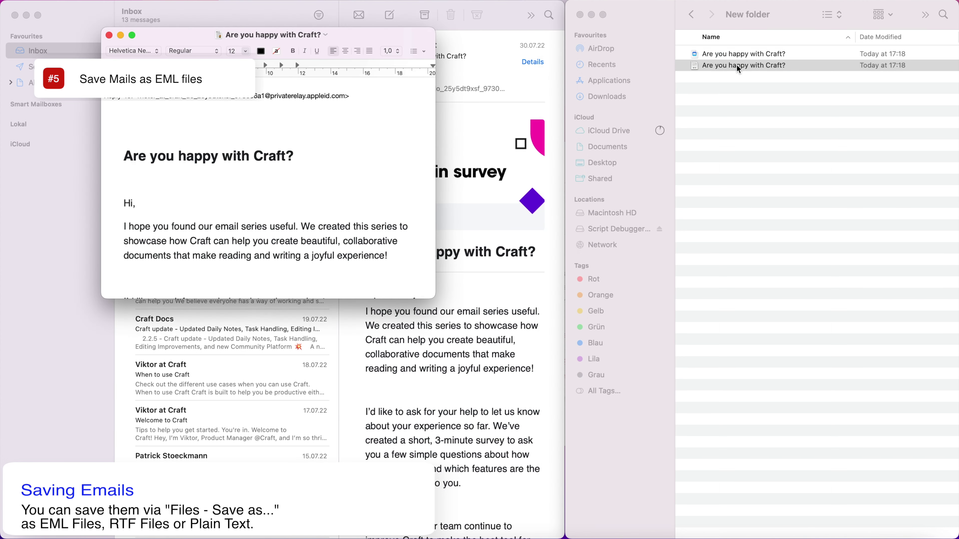
left_click(109, 35)
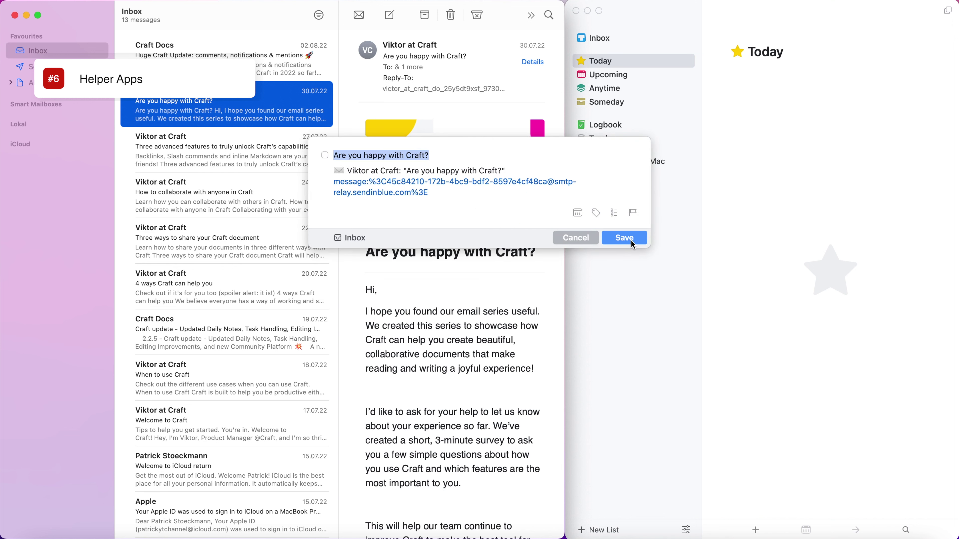
Step: Save the 'Are you happy with Craft?' Things task, then open its linked email from the Inbox
left_click(631, 241)
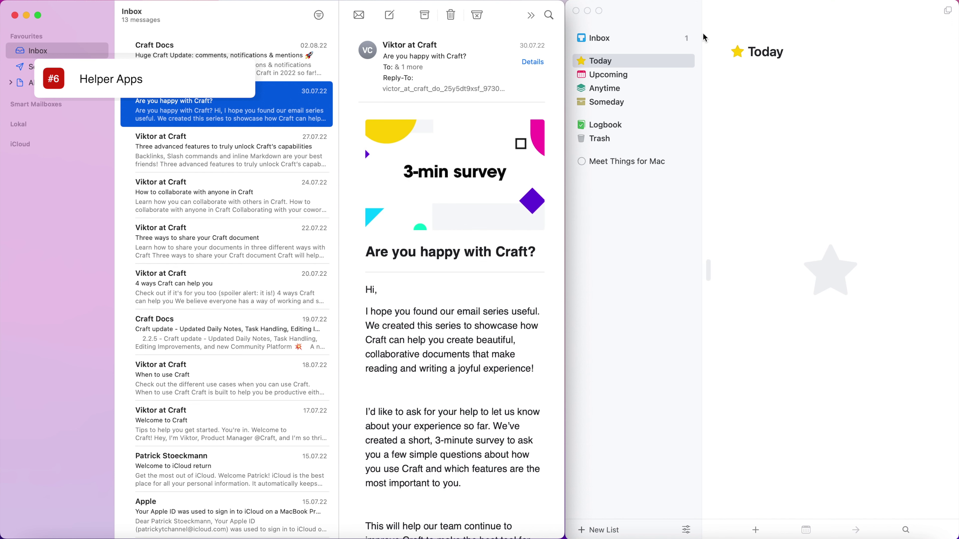
left_click(689, 37)
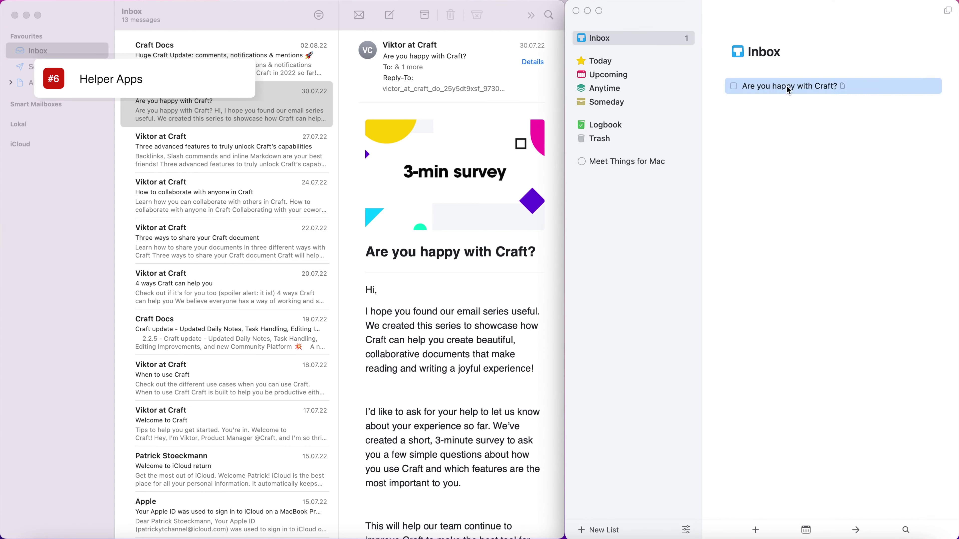
double_click(789, 87)
left_click(793, 153)
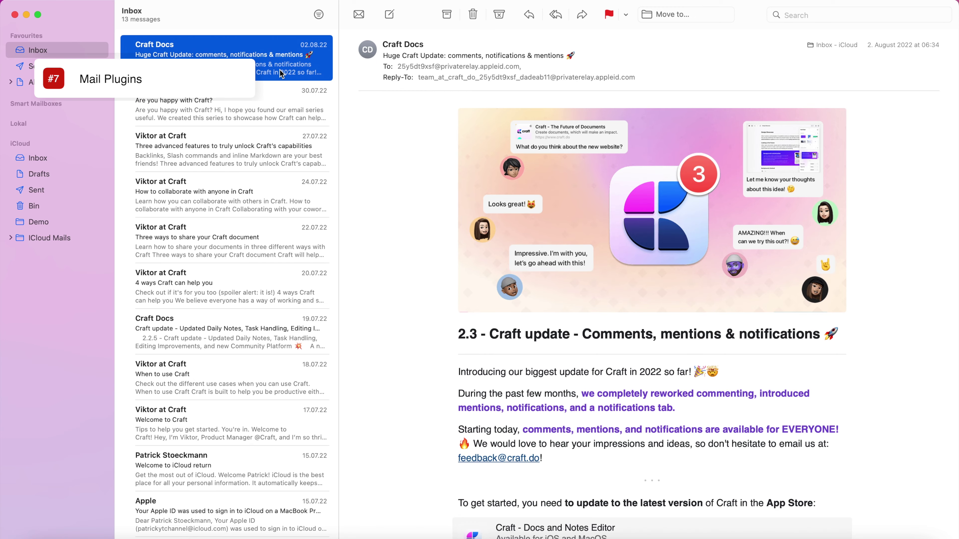
Step: Use MsgFiler to move the Huge Craft Update email into Demo, then view the Demo mailbox
key("super+shift+m")
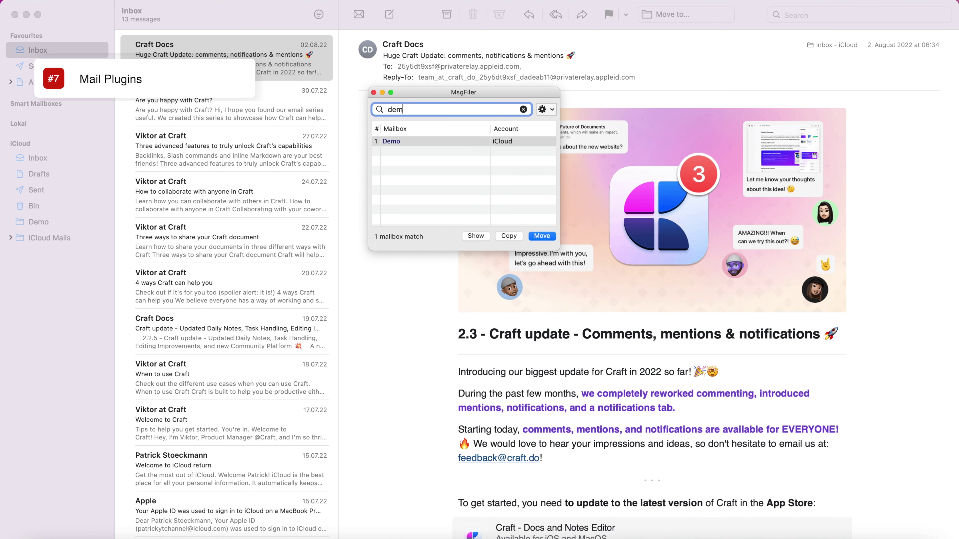
key("Return")
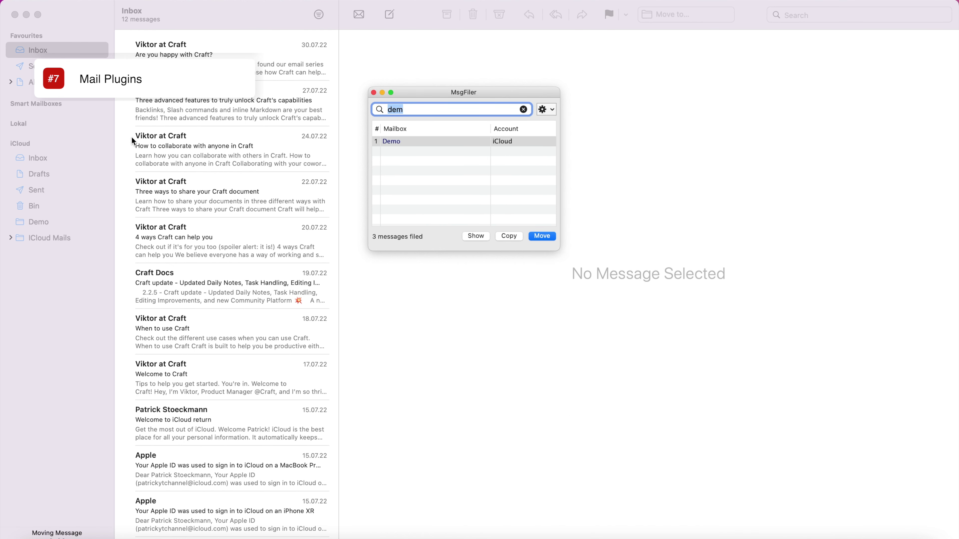
left_click(43, 221)
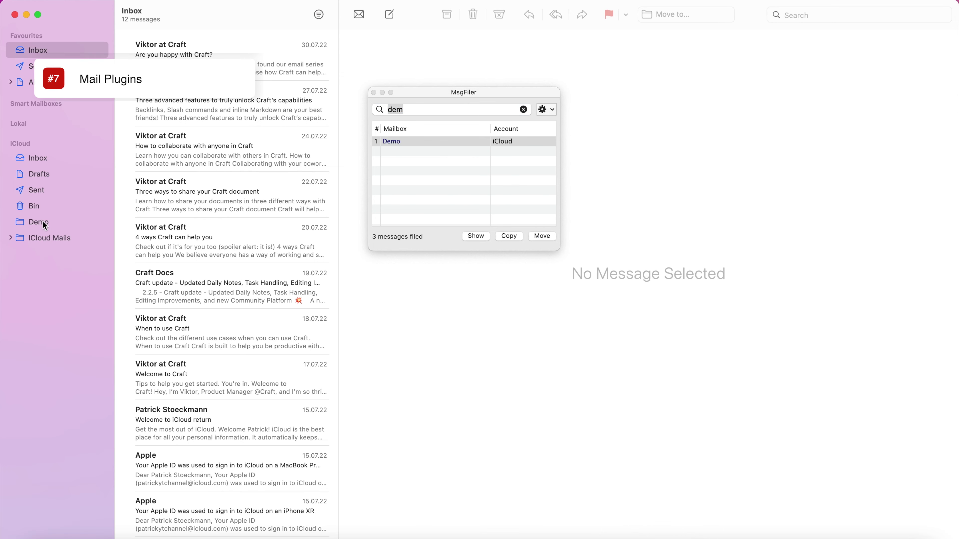
left_click(43, 221)
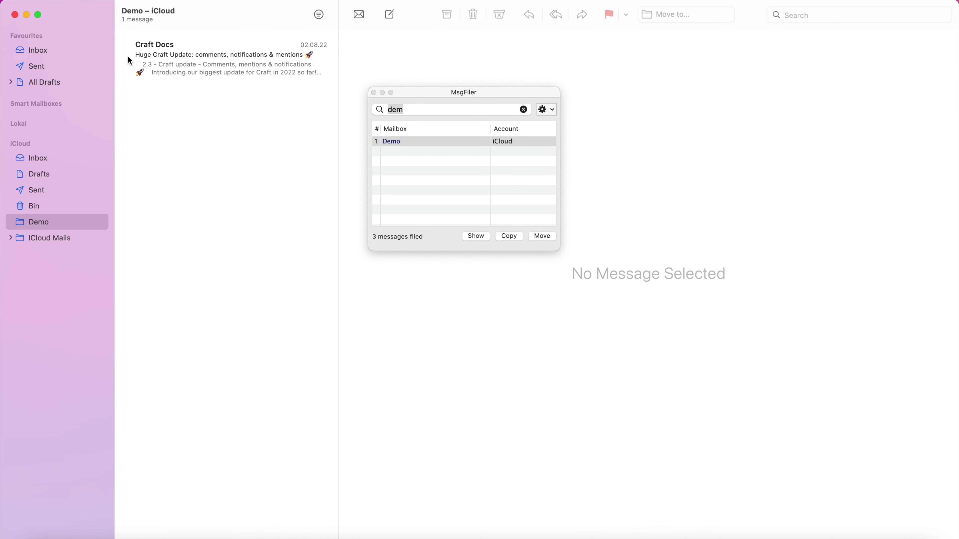